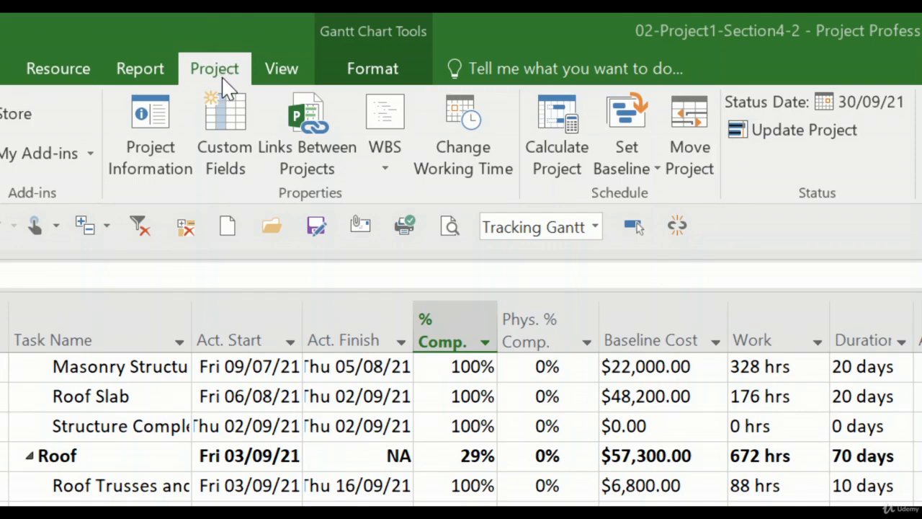
Step: Open the working time settings and choose the Standard project calendar from the available calendars
click(461, 155)
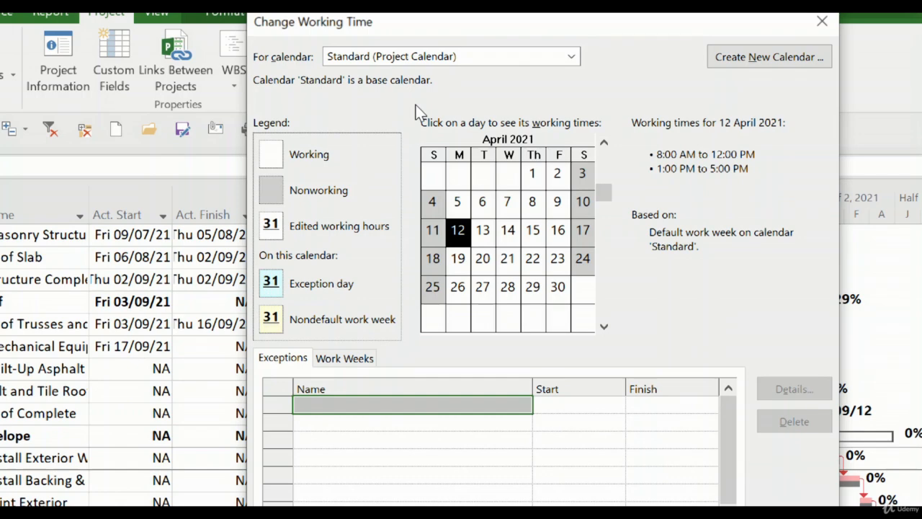
click(367, 63)
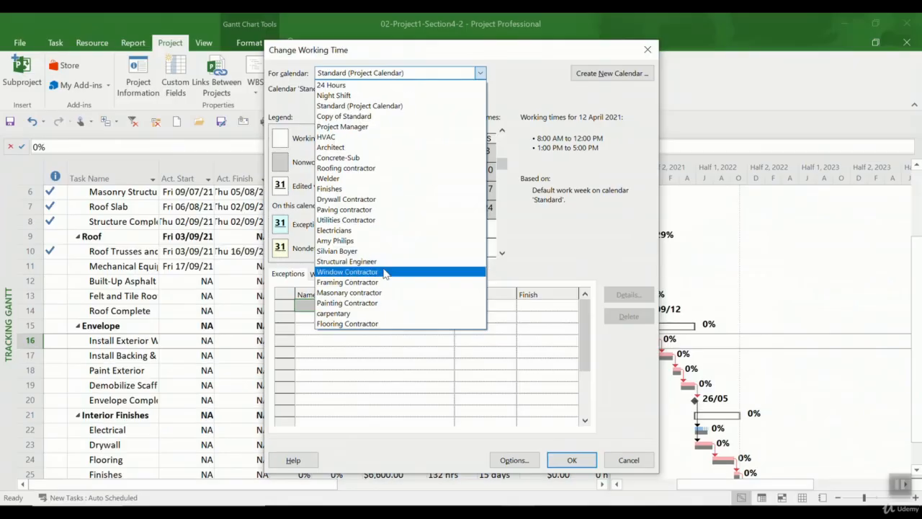
click(401, 107)
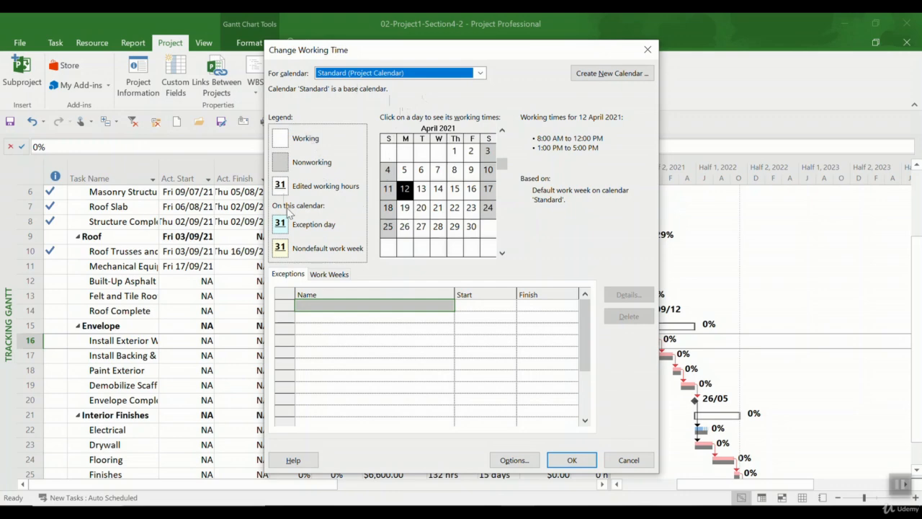
Step: Browse the Standard calendar forward from April to July 2021 and back to April
click(501, 253)
click(502, 253)
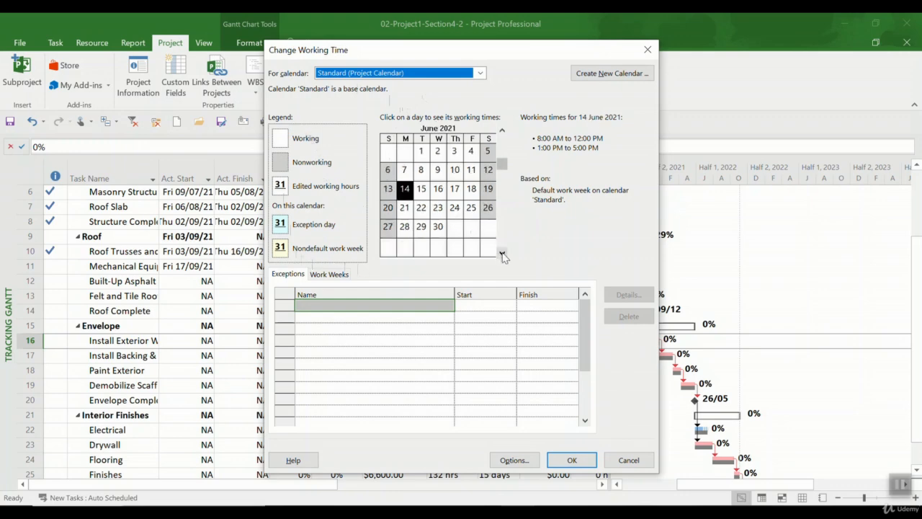
click(502, 253)
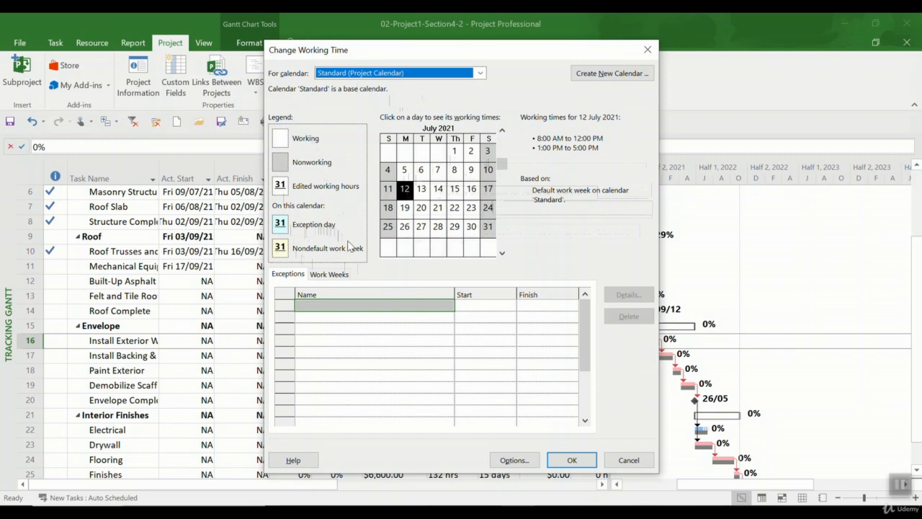
click(502, 130)
click(502, 130)
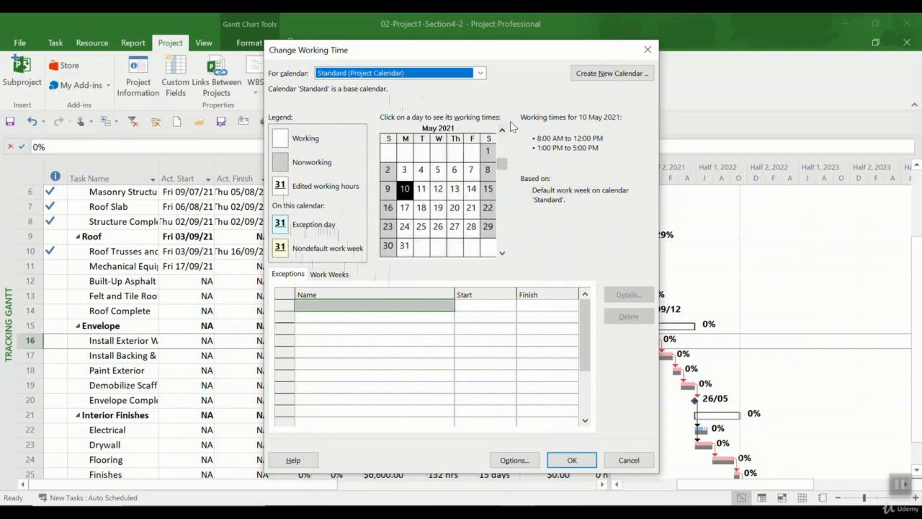
click(502, 131)
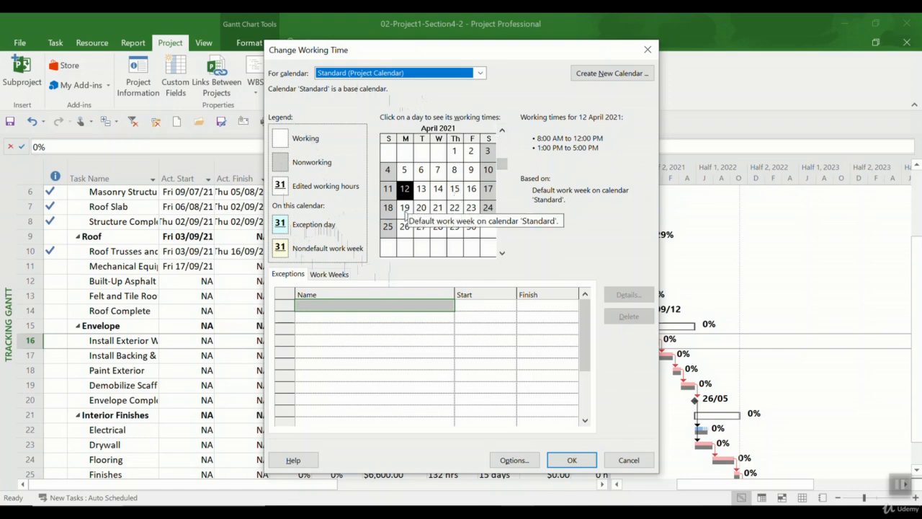
Step: Add a nonworking exception named Holidays to the Standard calendar for 19 and 20 April 2021
click(404, 207)
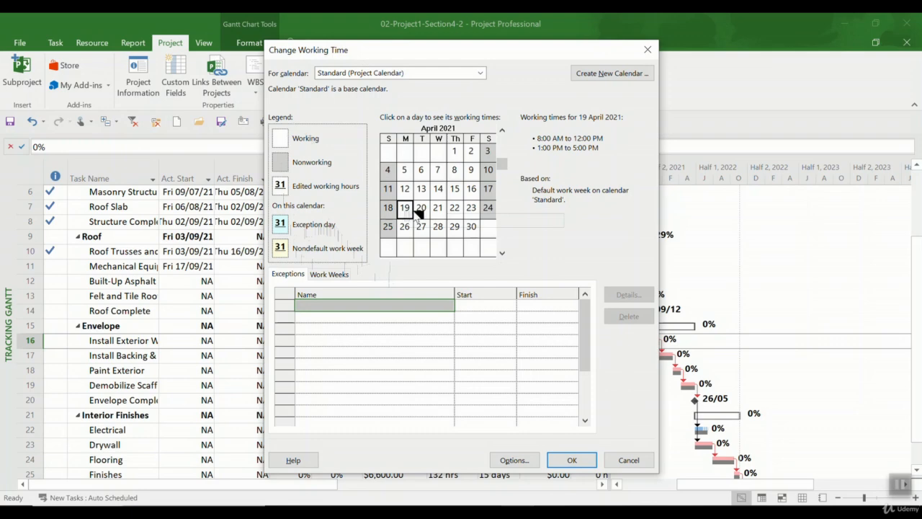
click(419, 210)
click(403, 304)
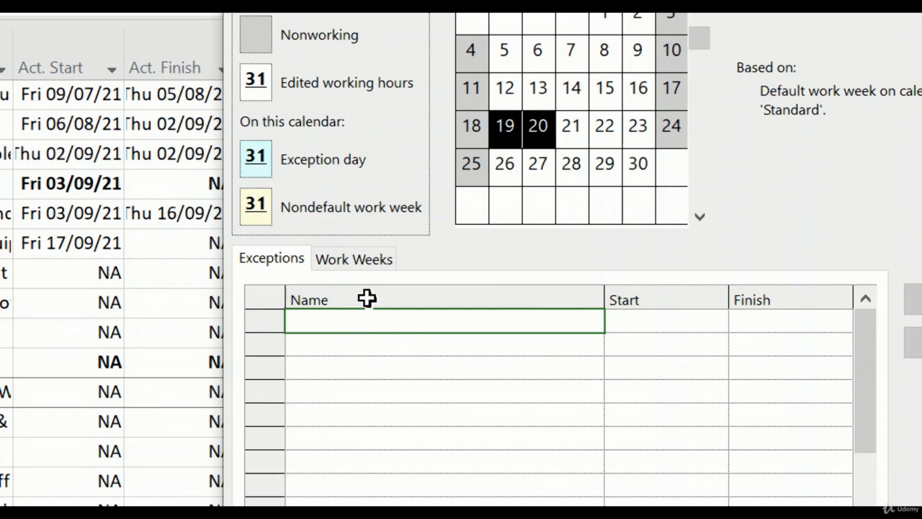
text(Holidays)
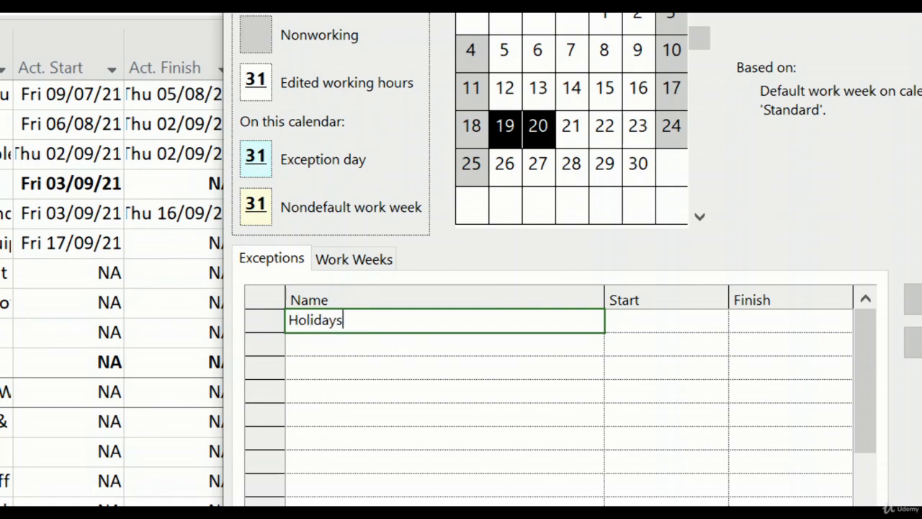
click(689, 324)
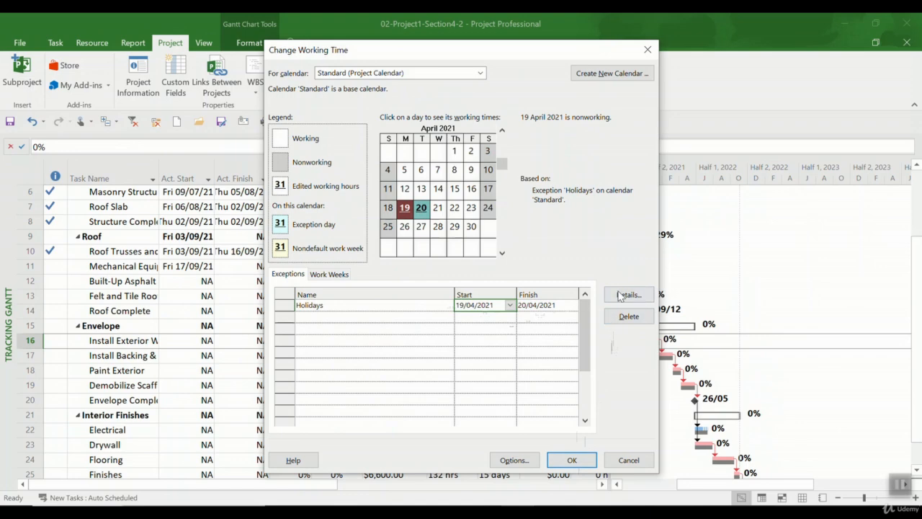
Step: Try working times, four occurrences, an end date of Thu 22/04/21 and nonworking time in the Holidays exception's details, and discard the changes
click(624, 296)
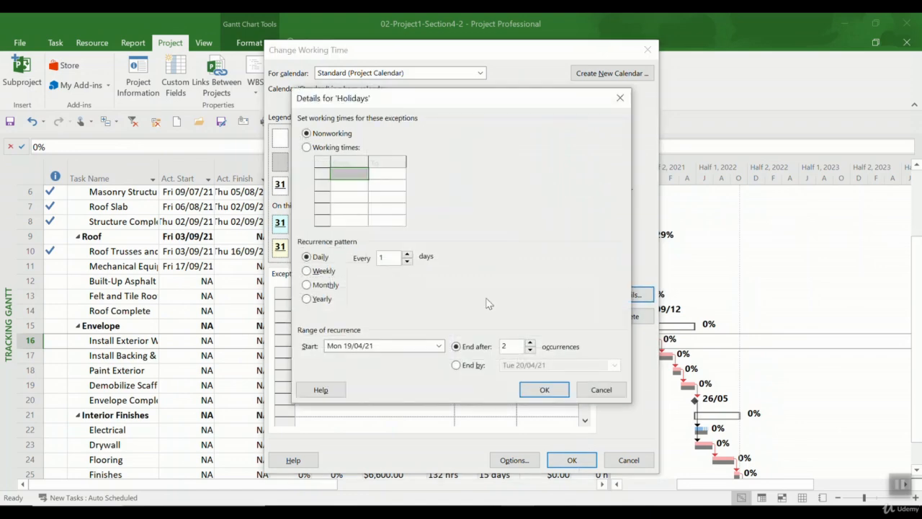
click(599, 388)
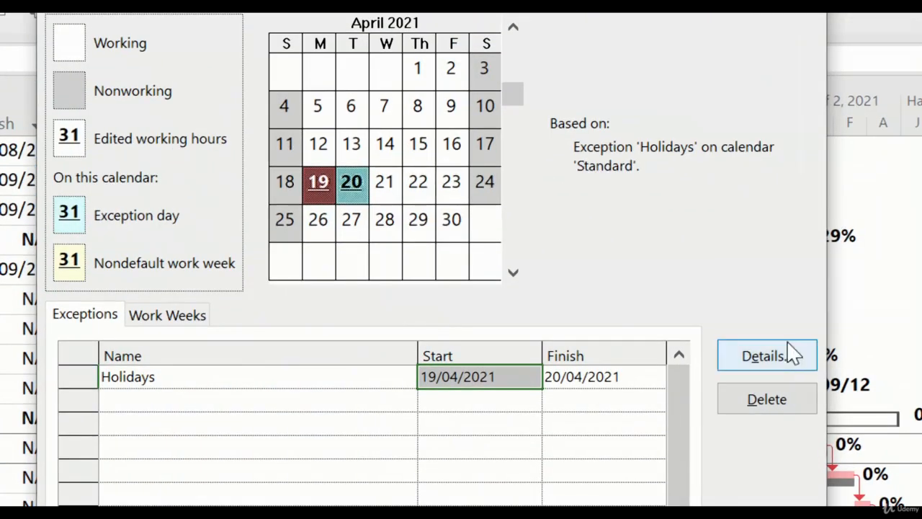
click(825, 389)
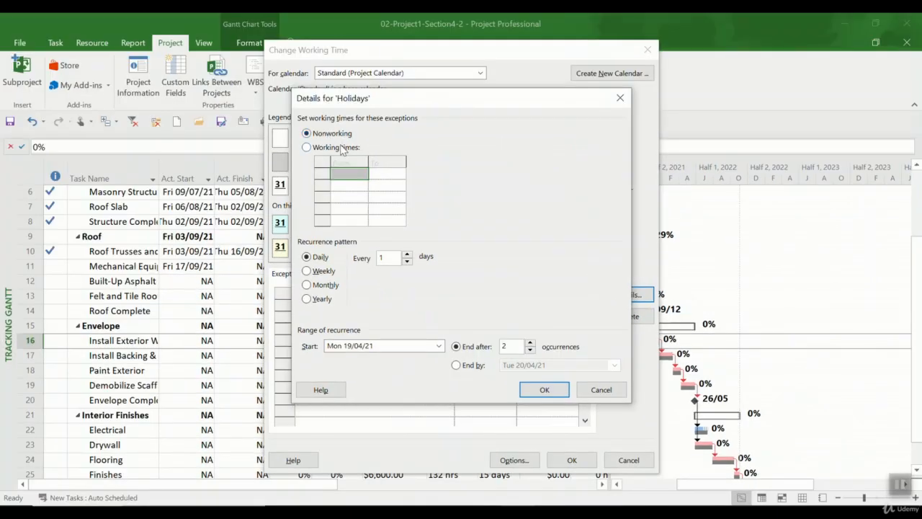
click(342, 148)
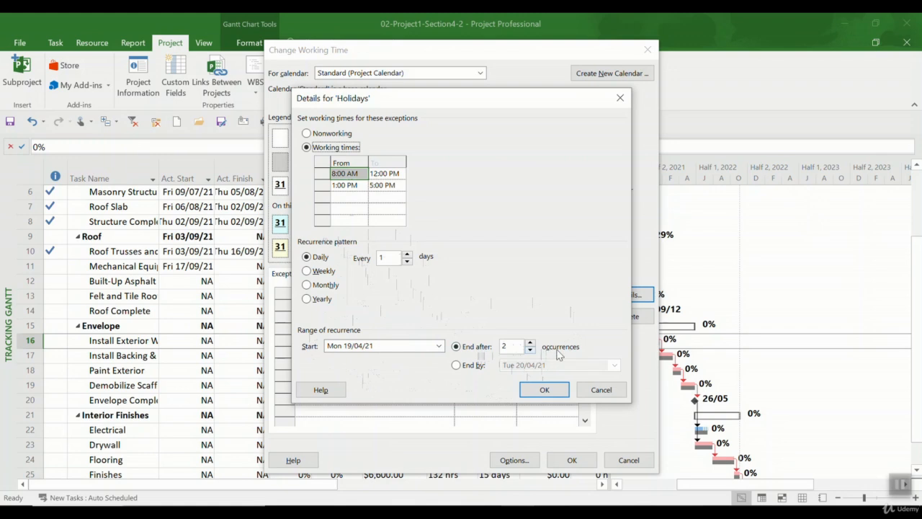
click(529, 344)
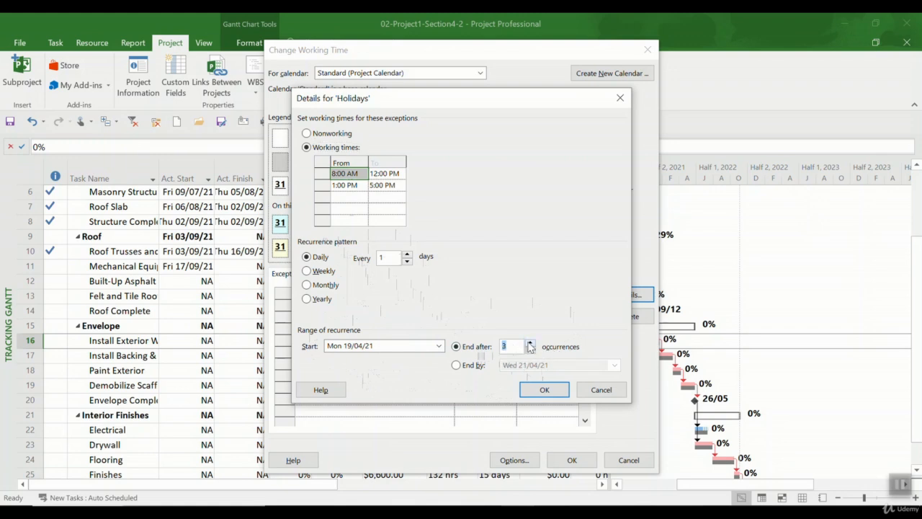
click(529, 344)
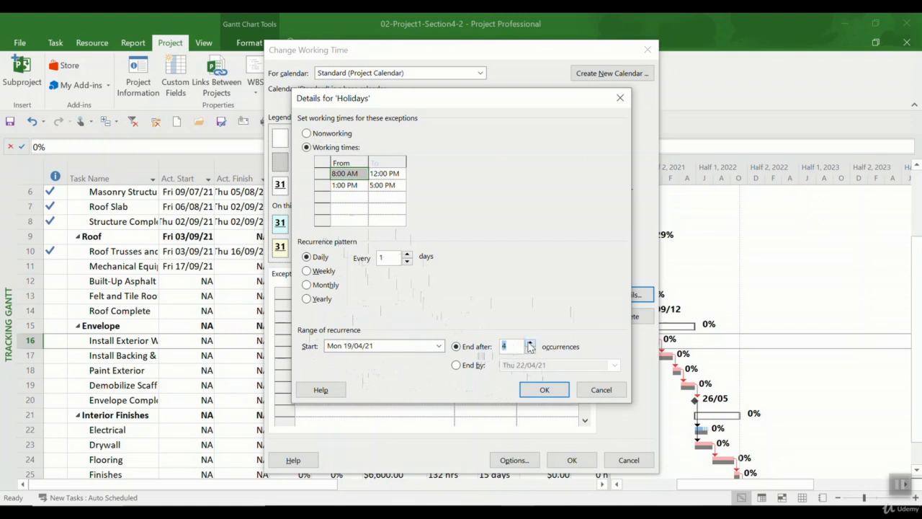
click(479, 366)
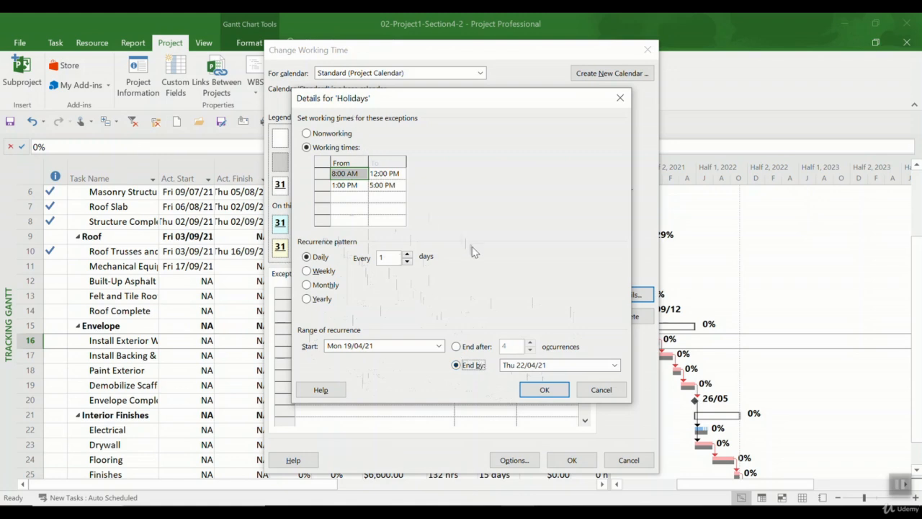
click(343, 135)
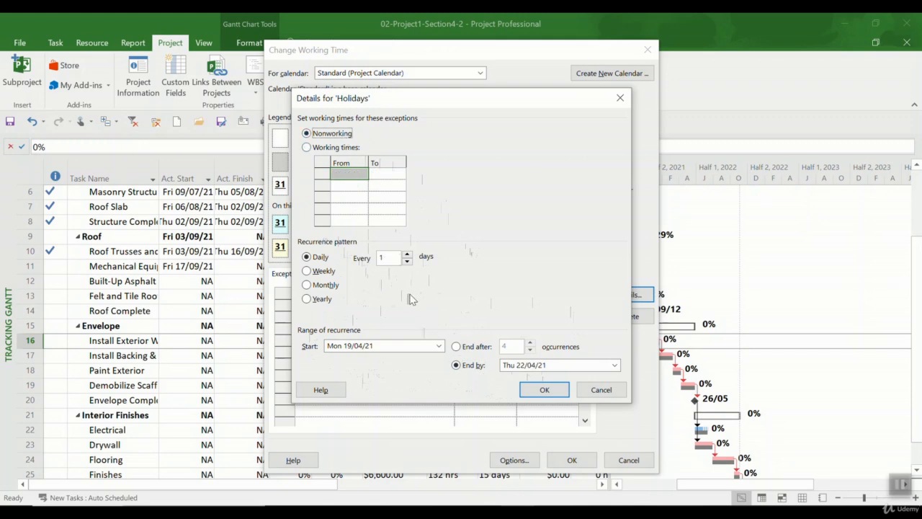
click(585, 390)
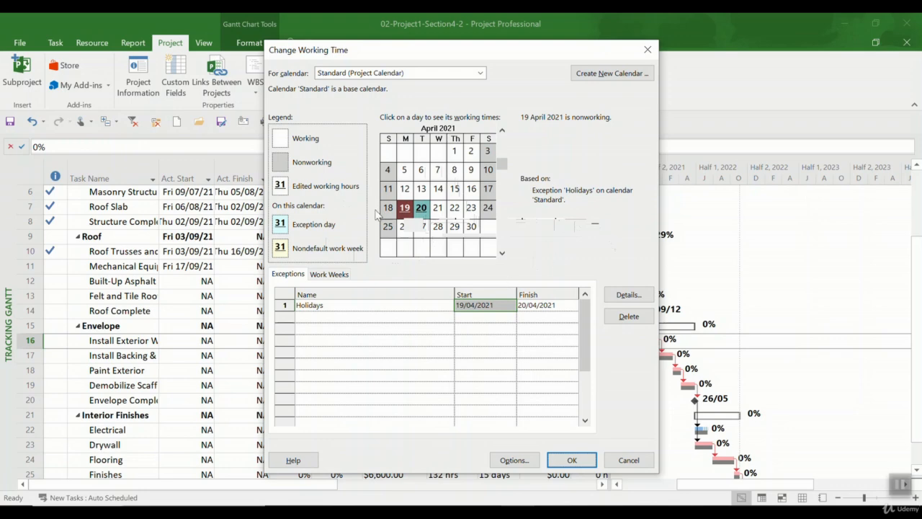
Step: Set Monday to nonworking time in the Standard calendar's default work week
click(339, 275)
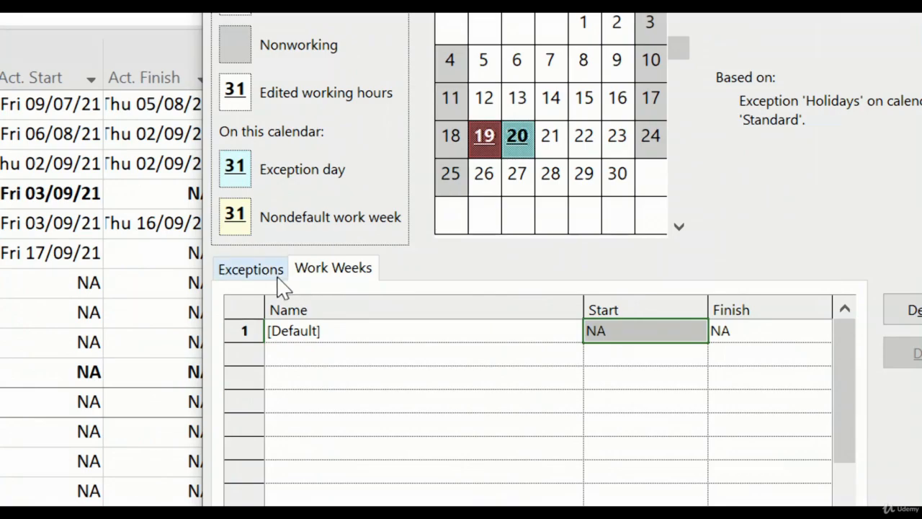
click(248, 277)
click(323, 278)
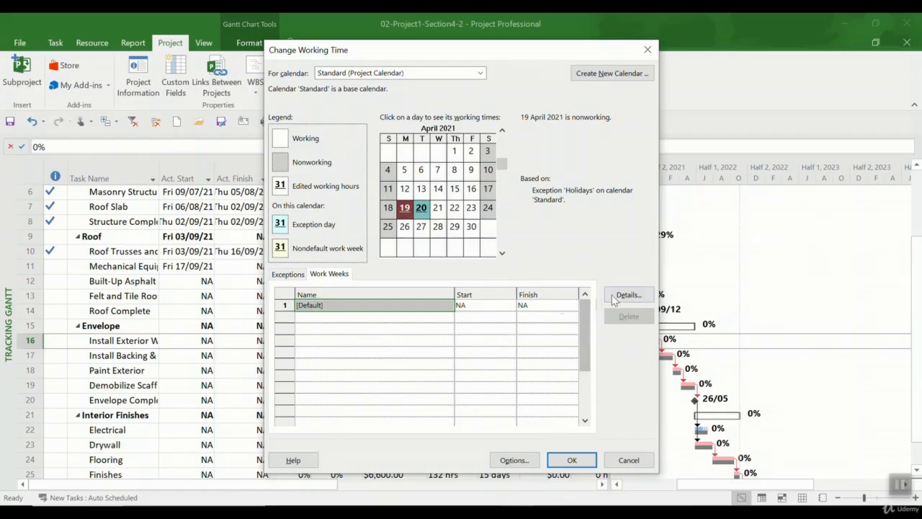
click(624, 295)
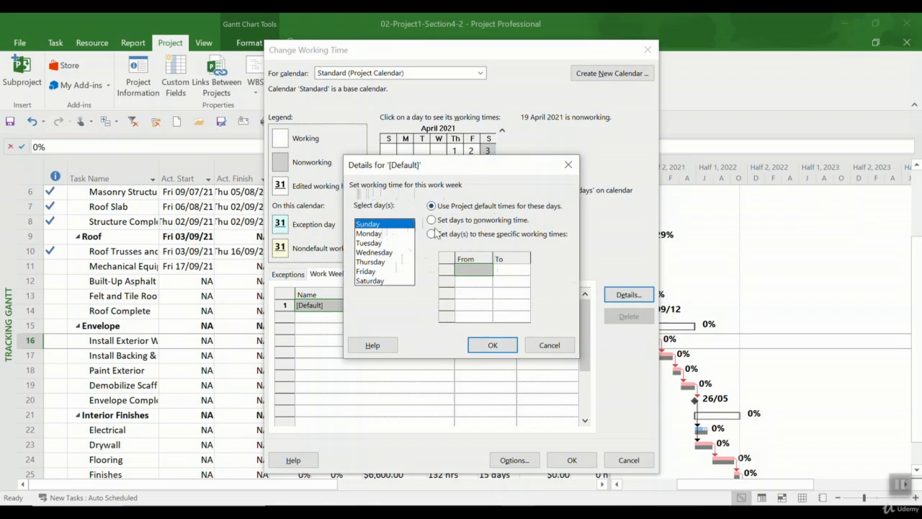
click(389, 235)
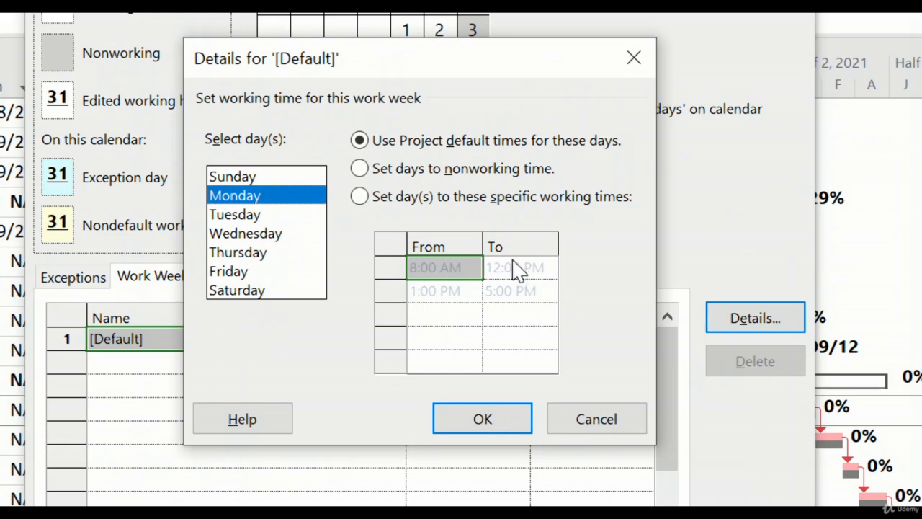
click(461, 173)
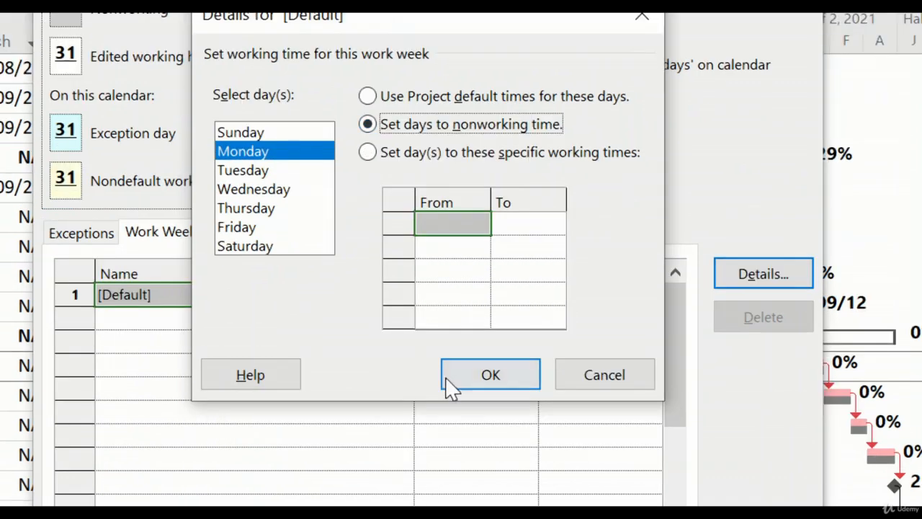
click(438, 424)
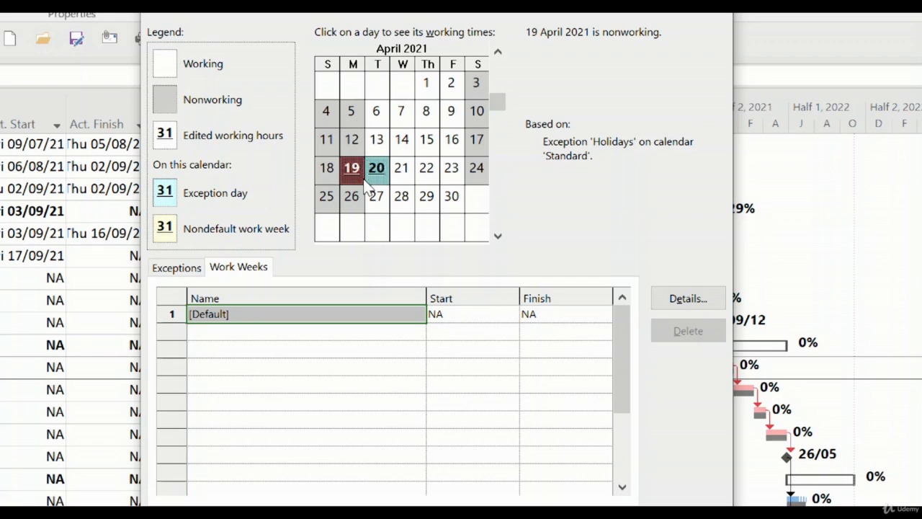
Step: Set Monday in the default work week to specific working times of 8:00 AM to 12:00 PM and 1:00 PM to 5:00 PM
click(691, 301)
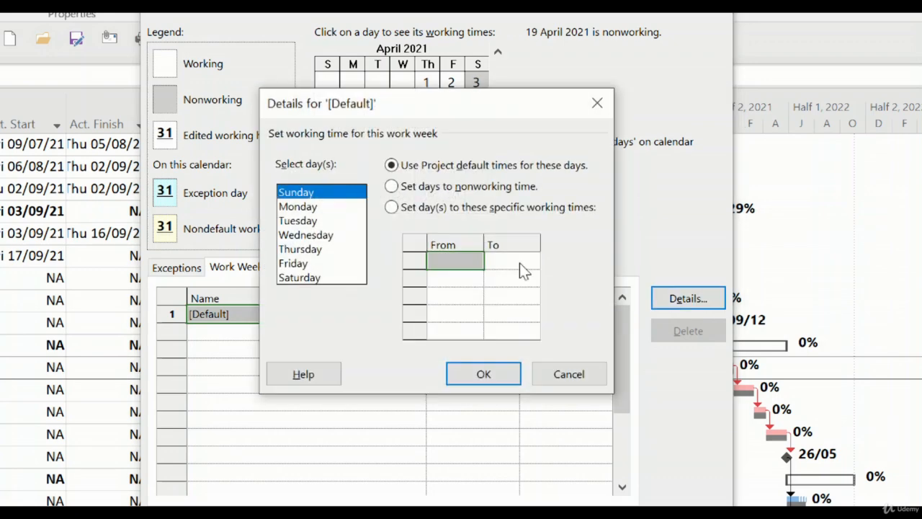
click(297, 206)
click(391, 186)
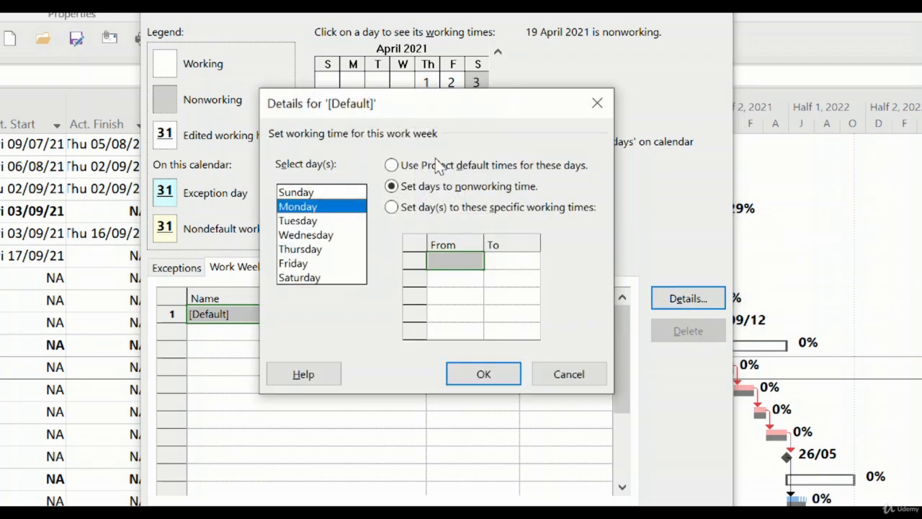
click(496, 167)
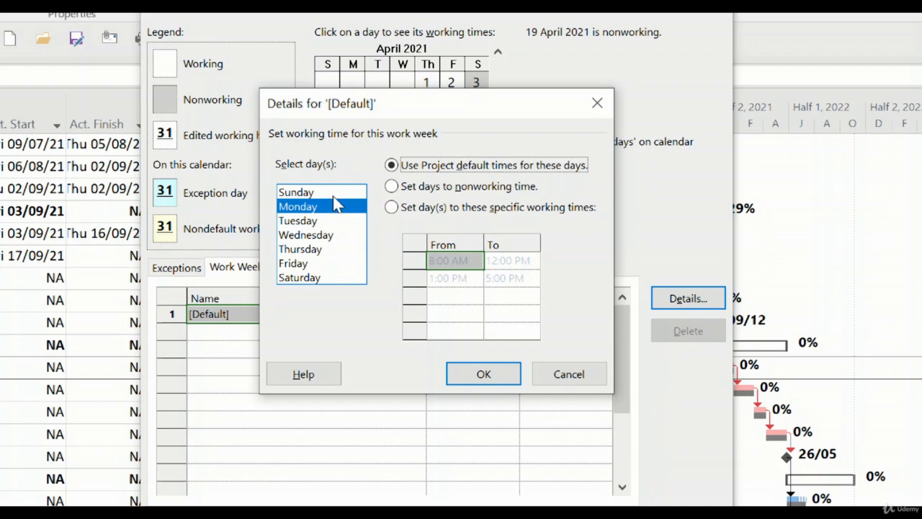
click(438, 209)
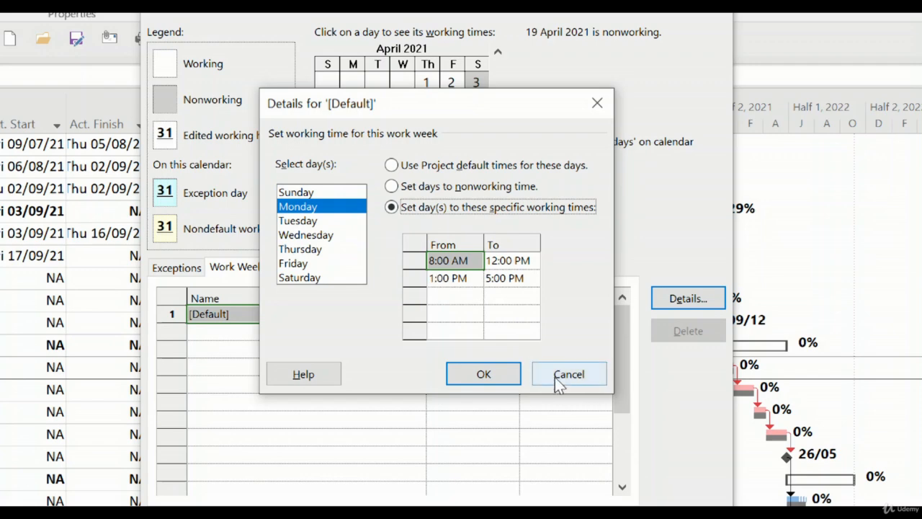
click(489, 376)
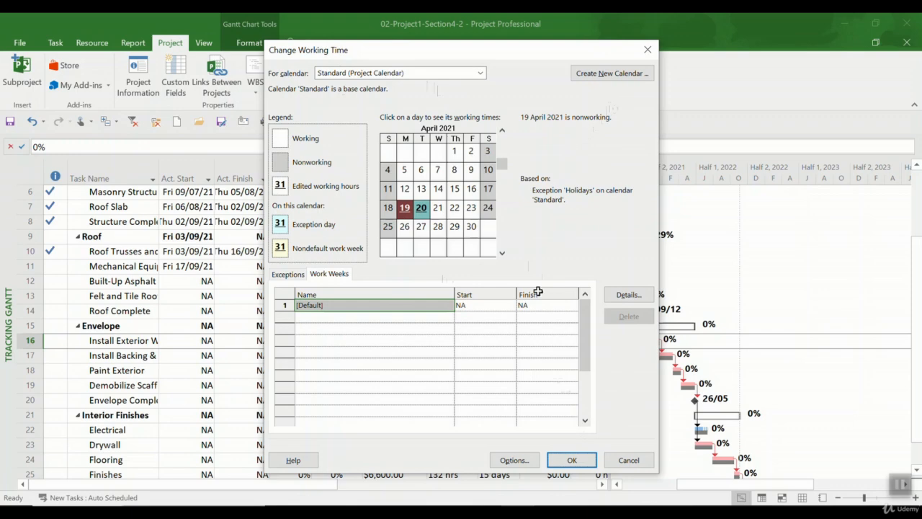
Step: Review the project's schedule options and the default work week's details, closing both without changes
click(534, 460)
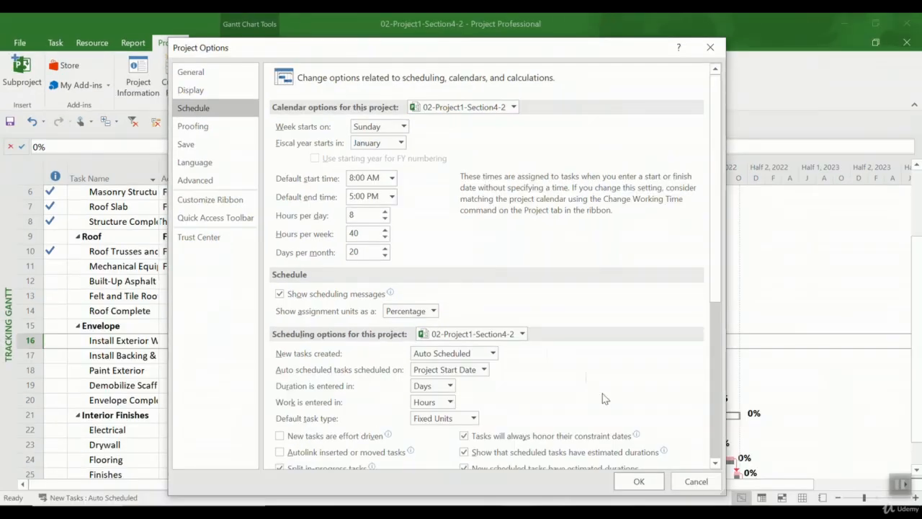
click(696, 481)
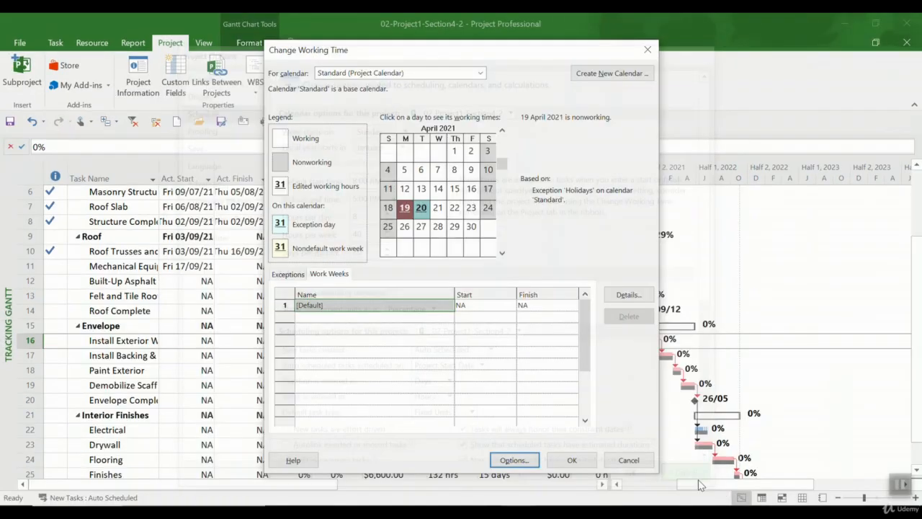
click(628, 294)
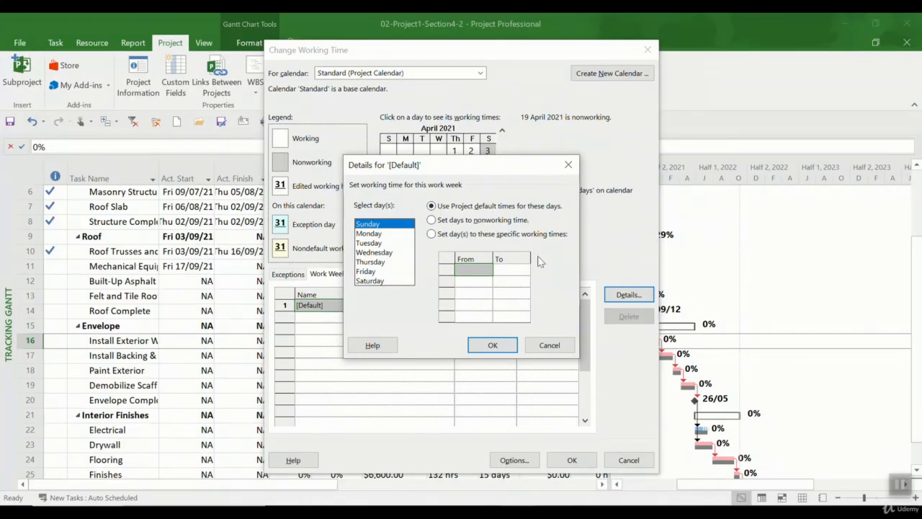
click(549, 346)
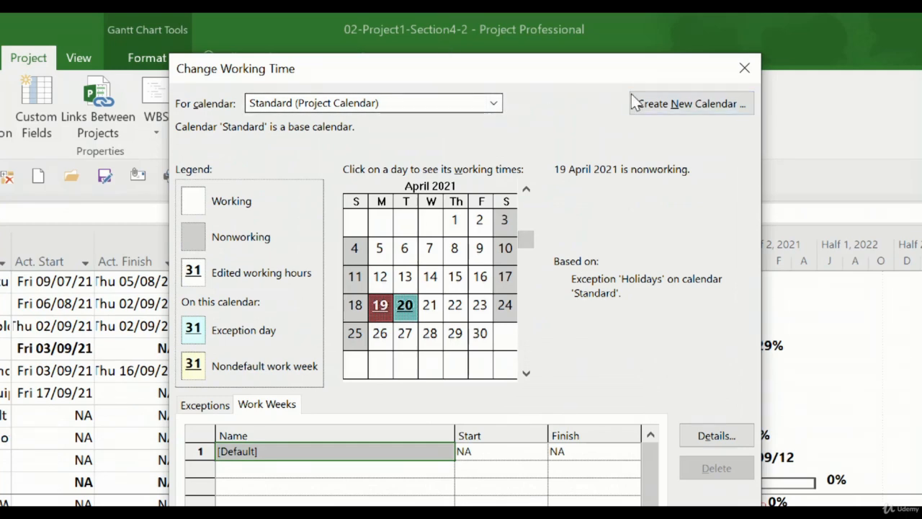
Step: Start a new base calendar named Project1 as a copy of the Standard calendar
click(497, 103)
click(496, 102)
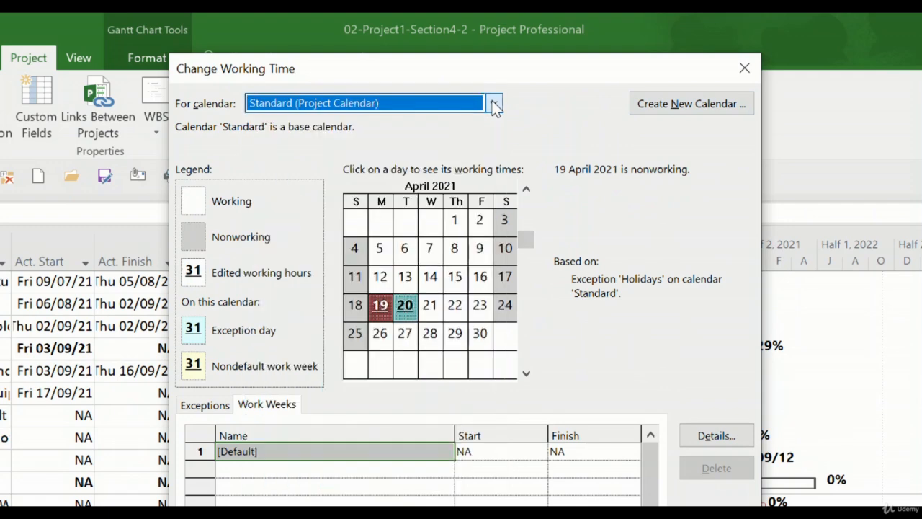
click(659, 108)
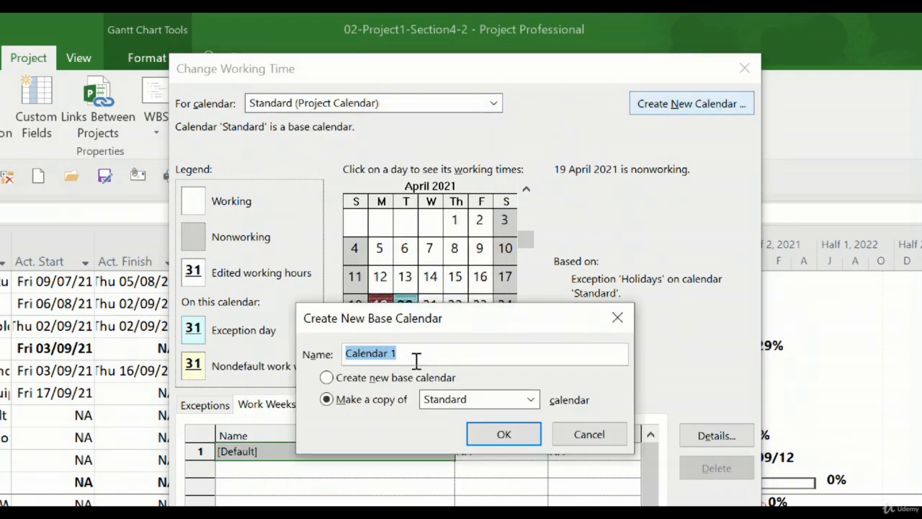
text(P)
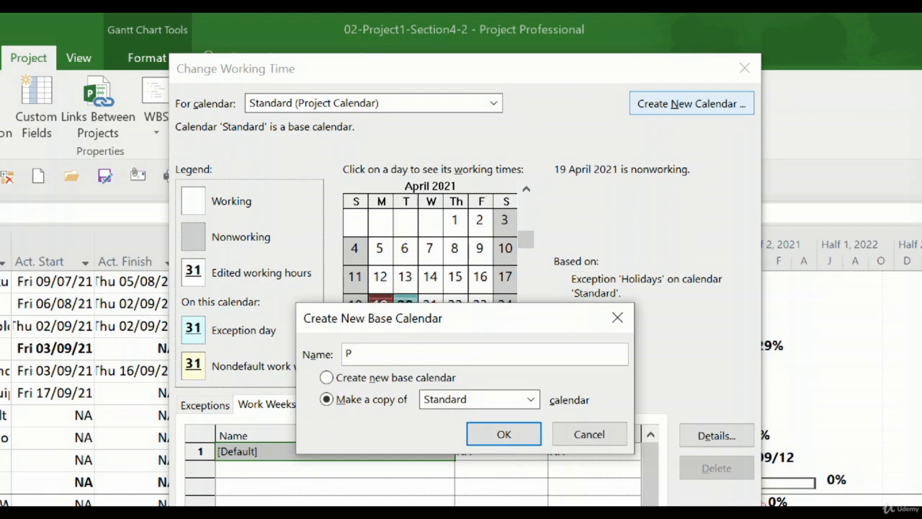
text(roject1)
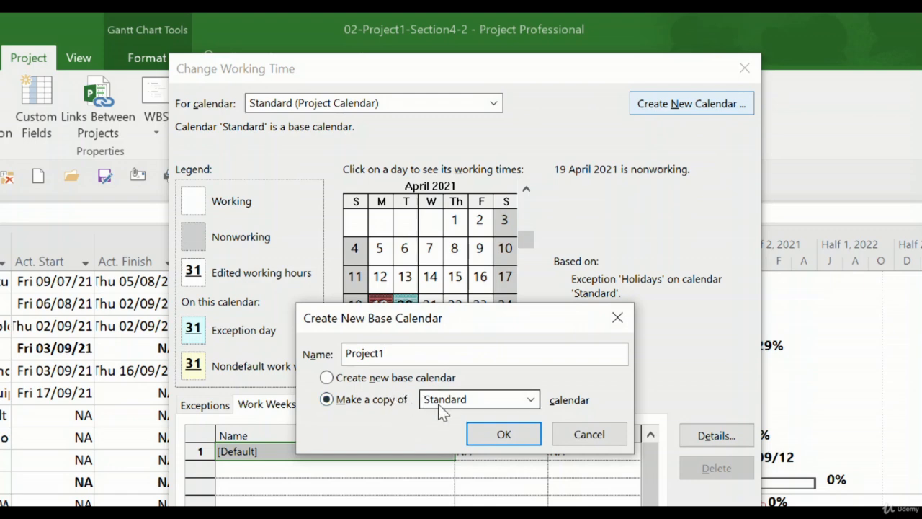
click(476, 406)
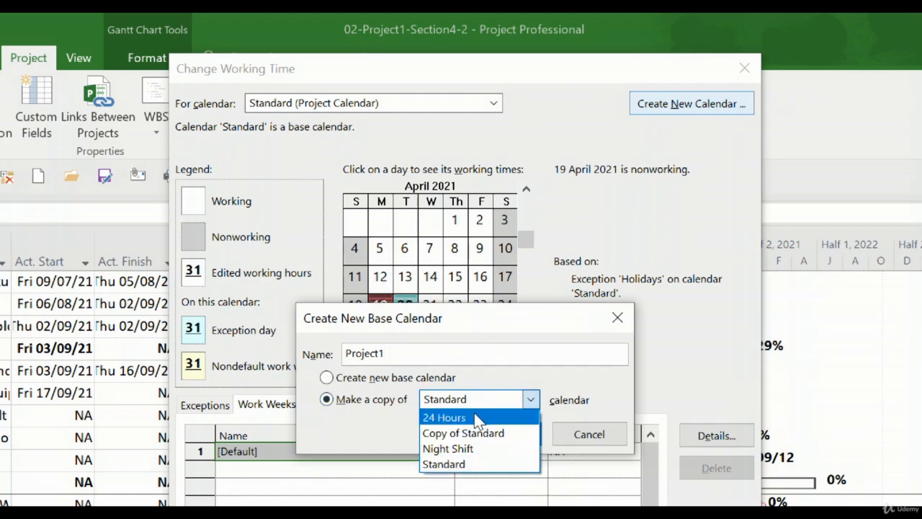
click(496, 464)
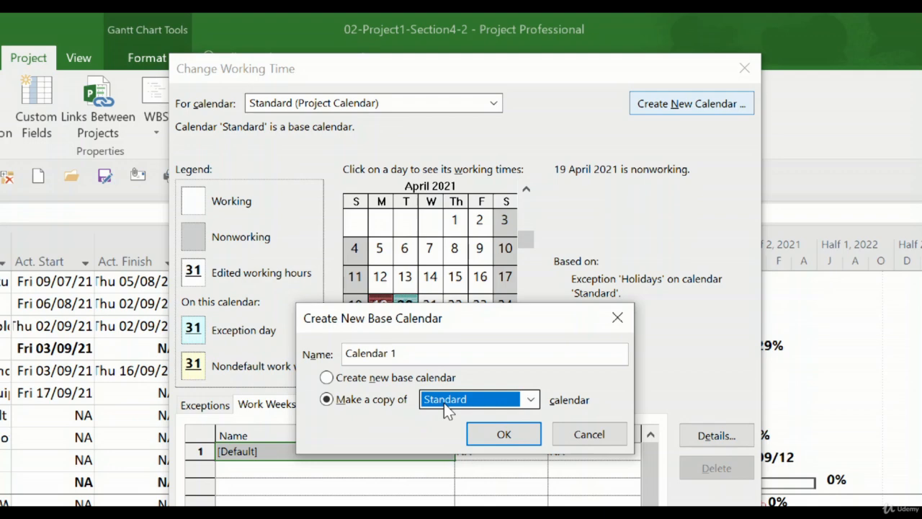
Step: Try 24 Hours as the calendar to copy, and return the selection to Standard
click(444, 402)
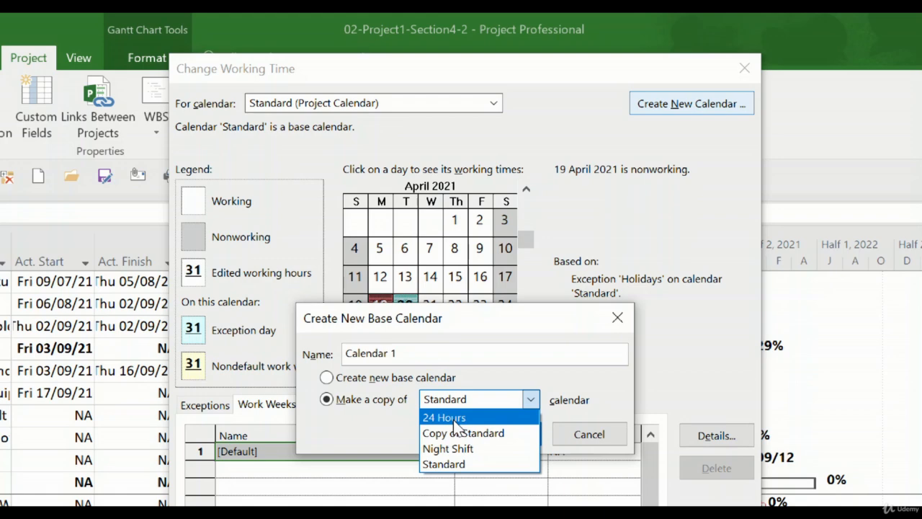
click(450, 418)
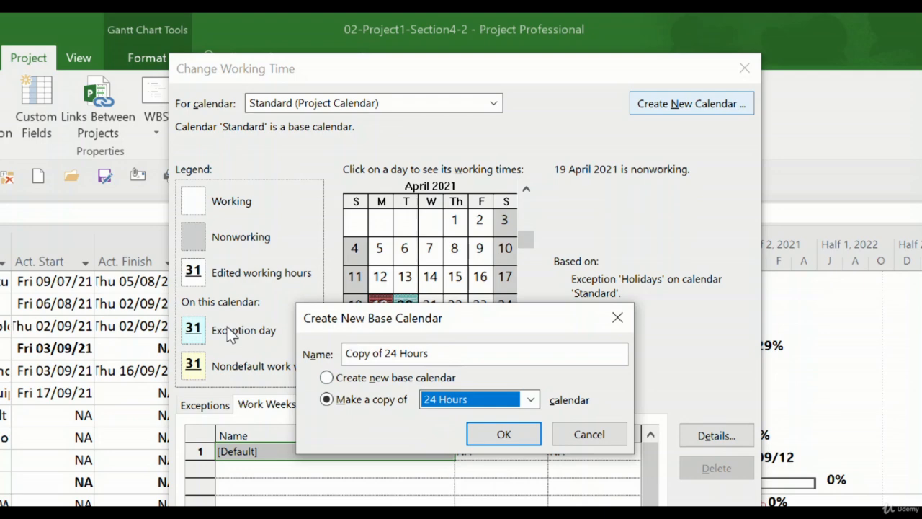
click(530, 400)
click(506, 465)
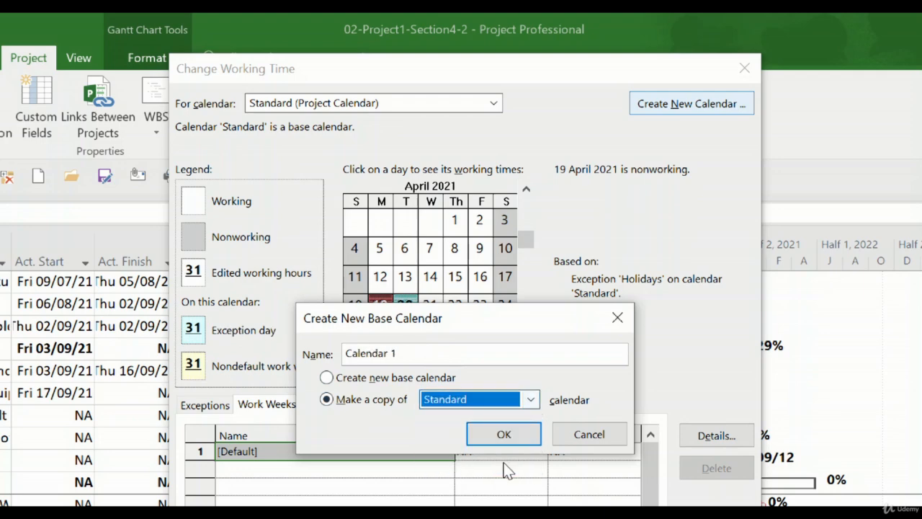
Step: Name the copy of the Standard calendar Project1 and create it, discarding the pending changes to the Standard base calendar
drag(397, 352, 267, 344)
text(Project1)
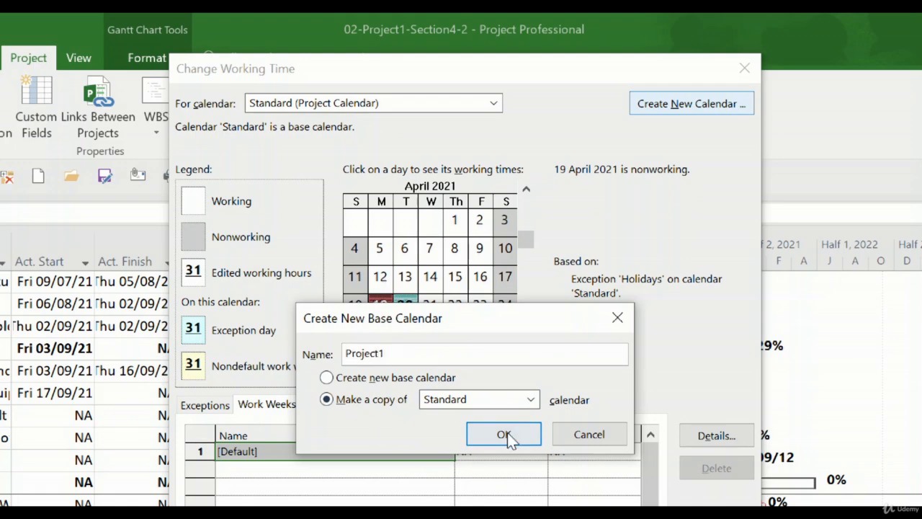
click(536, 431)
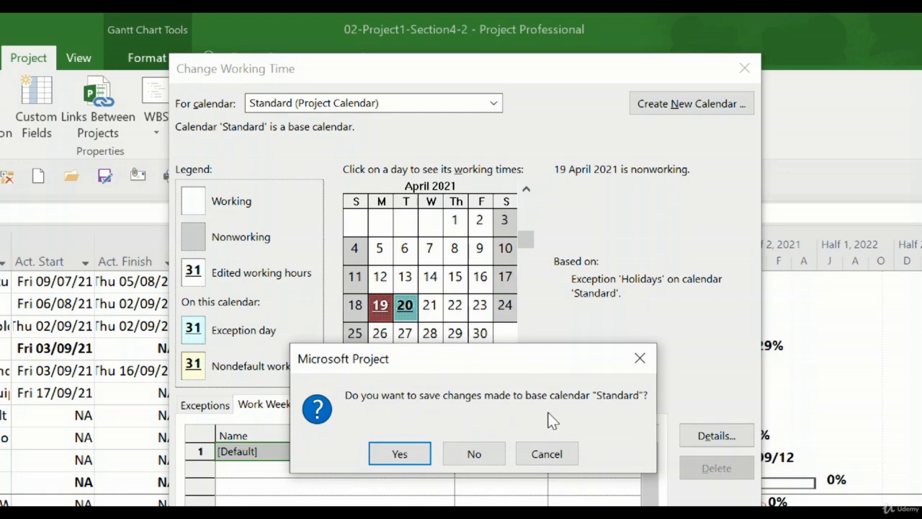
click(497, 455)
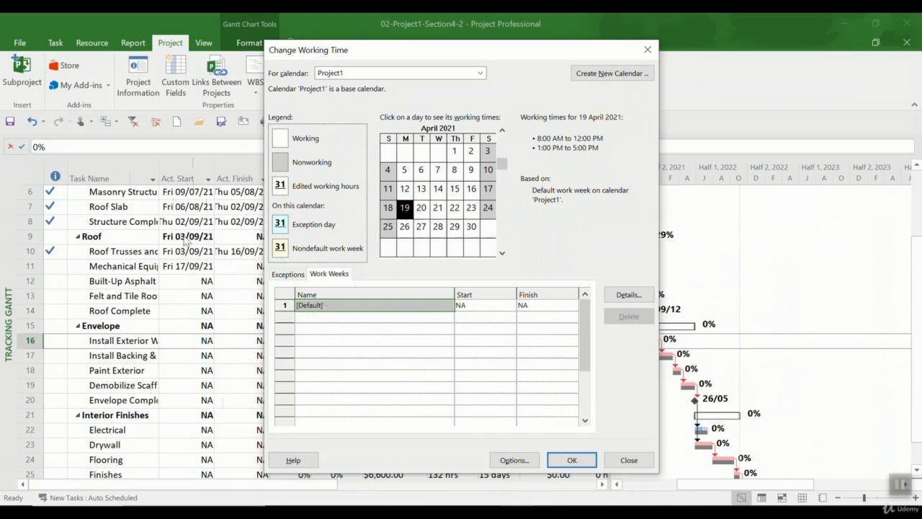
Step: Accept the working time settings for the Project1 calendar and return to the Tracking Gantt
drag(422, 56, 599, 40)
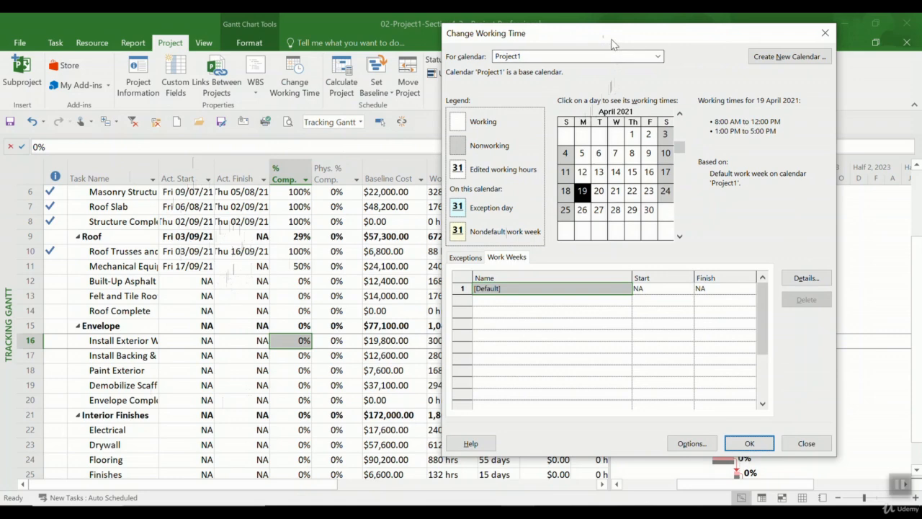
drag(611, 46, 322, 78)
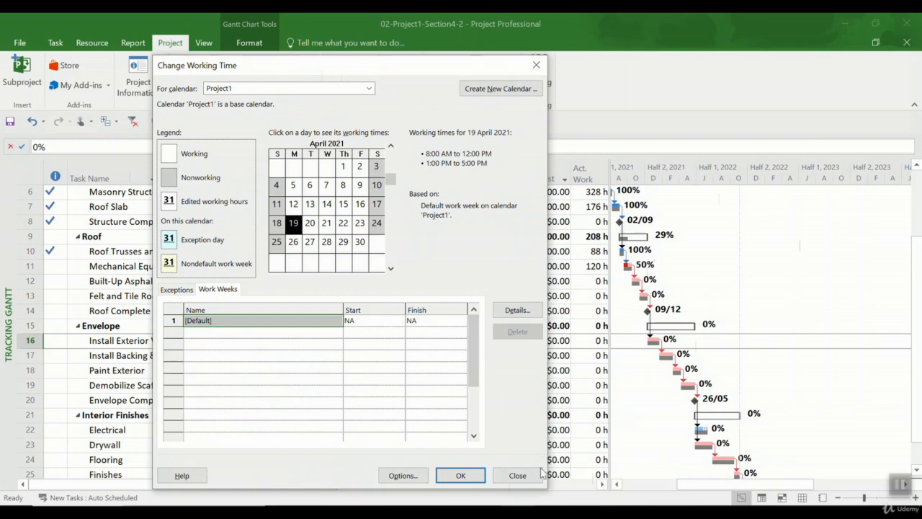
click(460, 474)
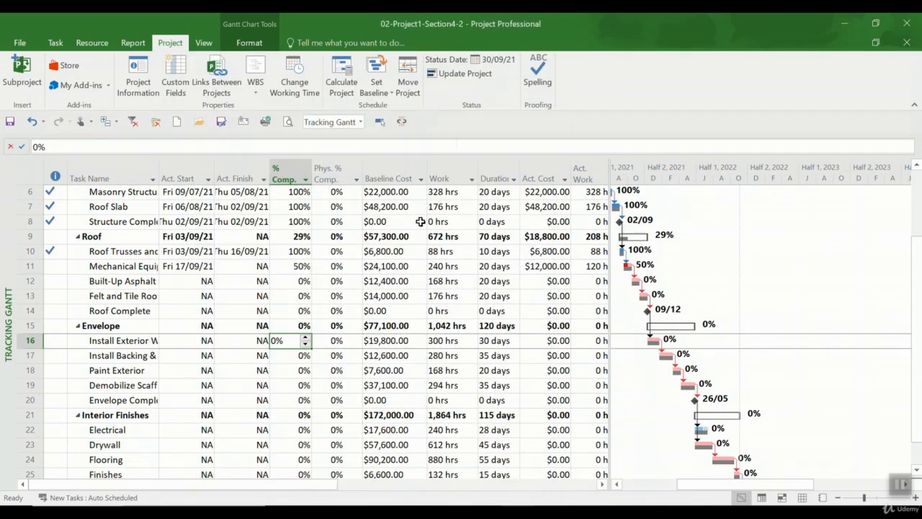